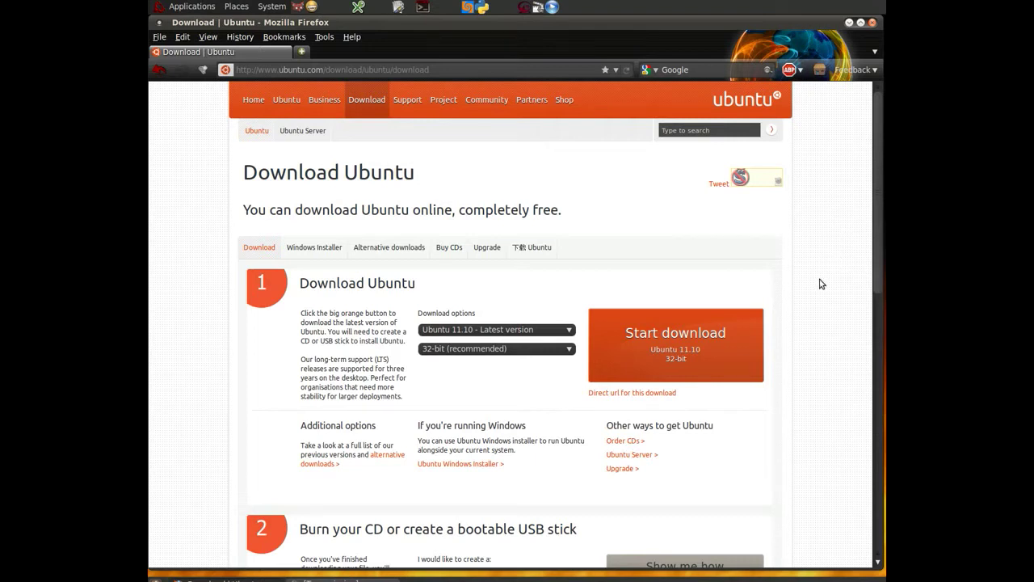
# Step: On the download page, choose USB stick and Ubuntu to show the Startup Disk Creator instructions
pyautogui.scroll(-1, 802, 310)
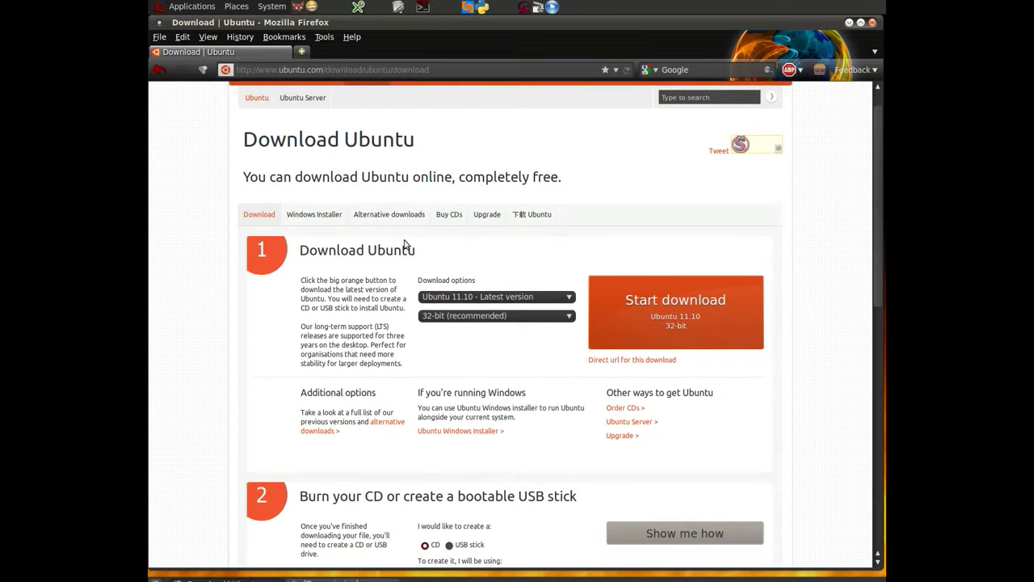
pyautogui.scroll(-2, 794, 272)
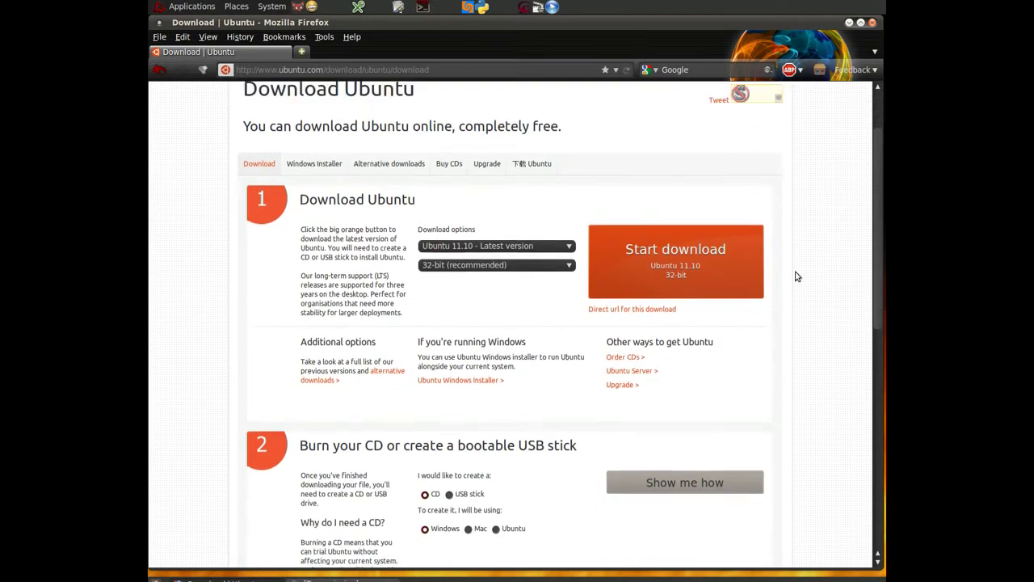
pyautogui.scroll(-6, 792, 271)
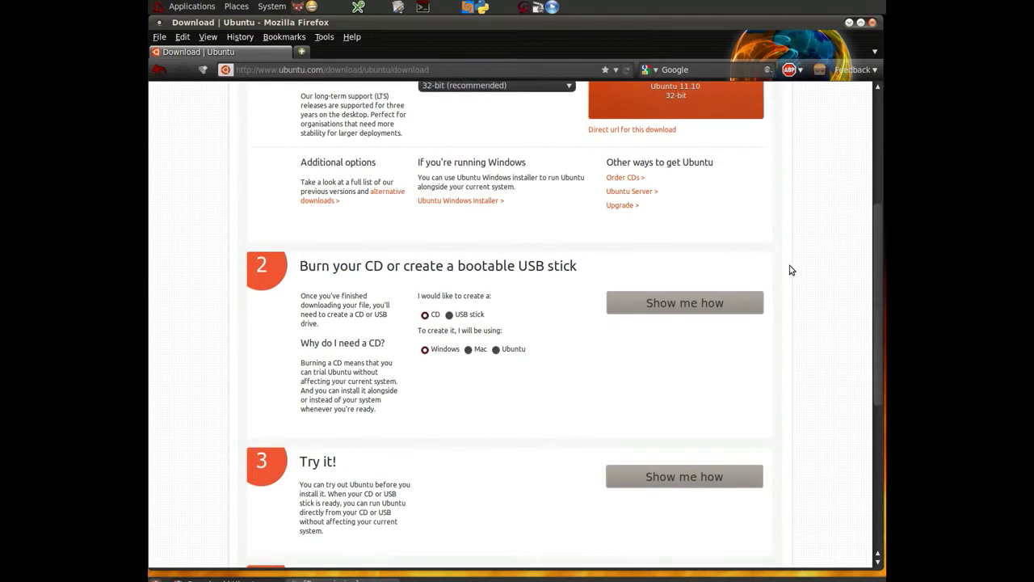
pyautogui.scroll(-1, 789, 269)
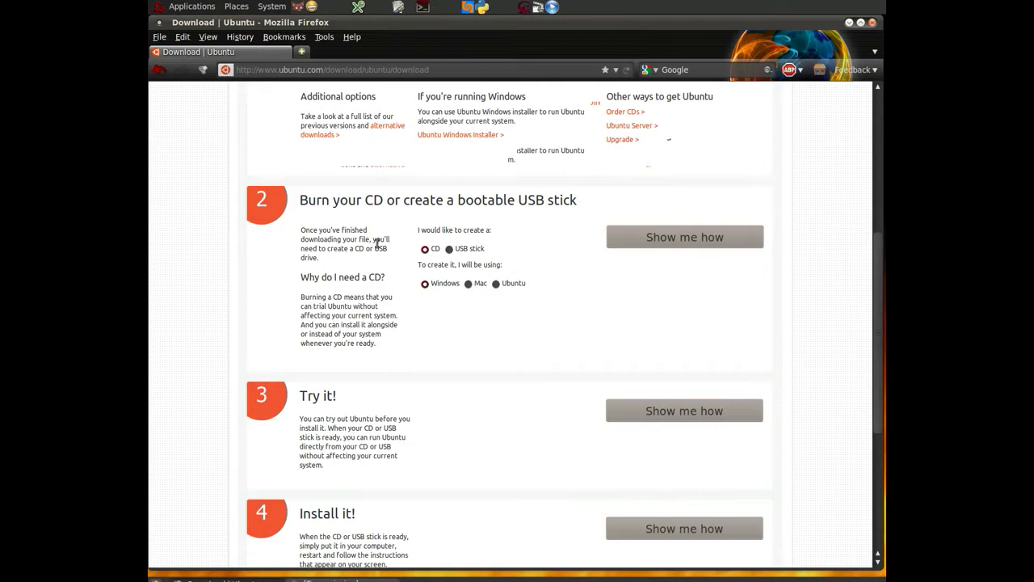
pyautogui.click(450, 251)
pyautogui.click(496, 285)
pyautogui.click(669, 237)
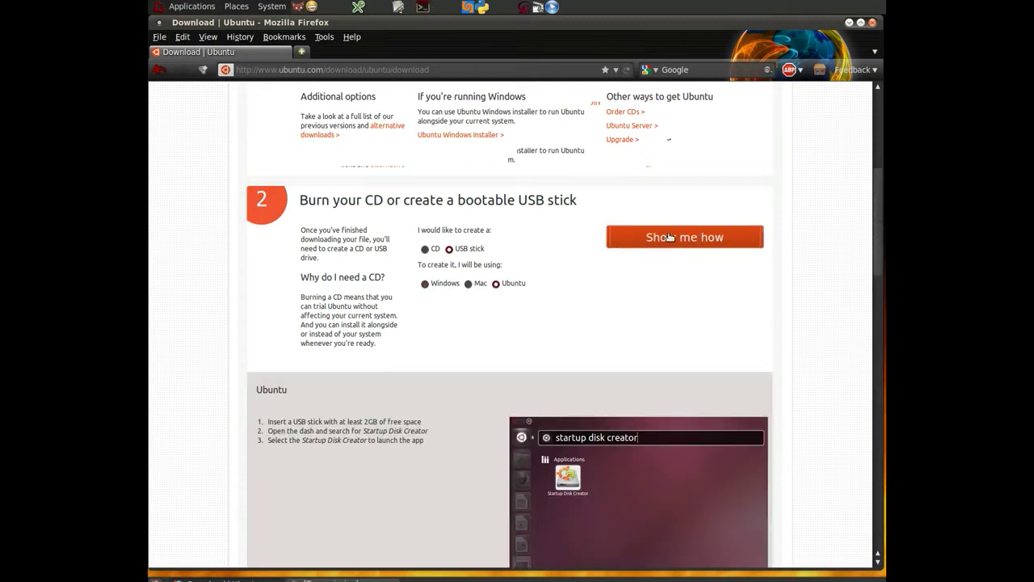
pyautogui.scroll(-3, 793, 283)
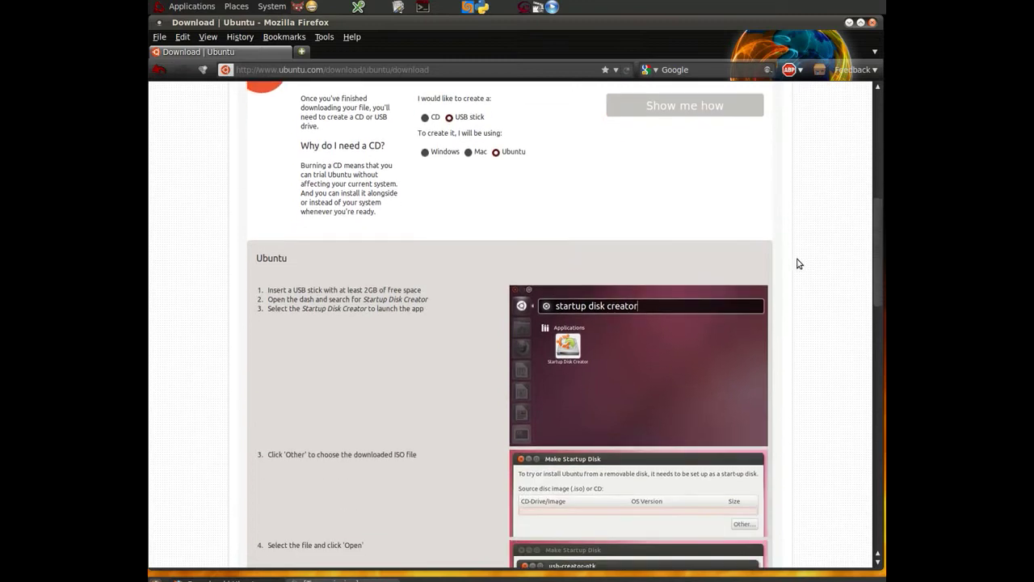
pyautogui.scroll(-2, 798, 262)
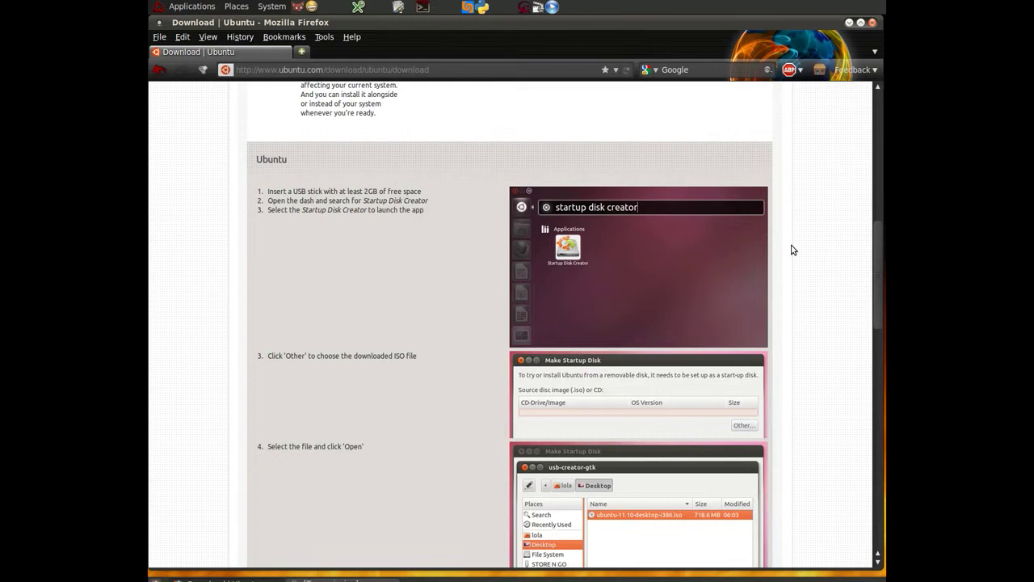
pyautogui.scroll(-6, 792, 250)
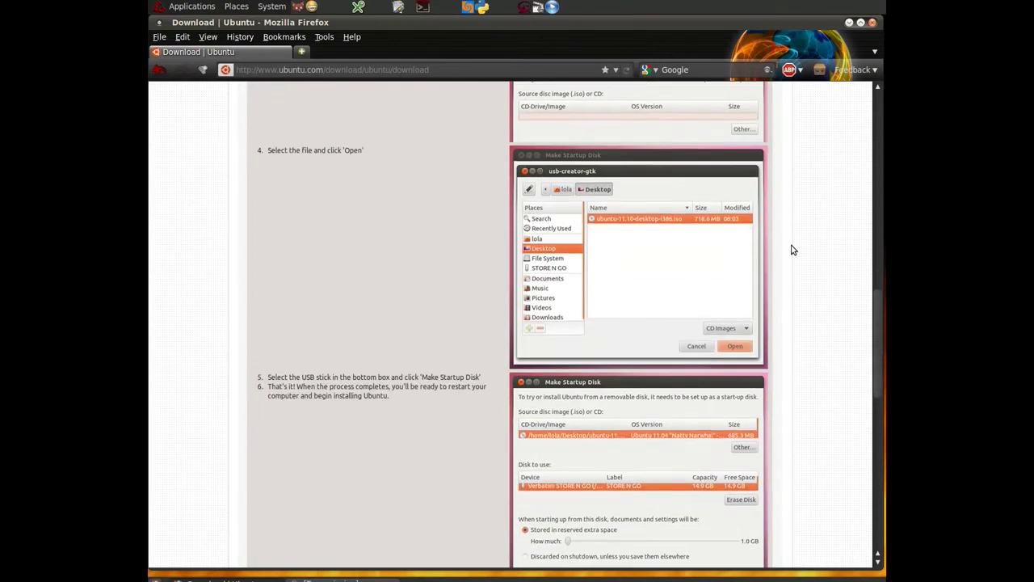
pyautogui.scroll(-5, 792, 249)
pyautogui.scroll(3, 791, 249)
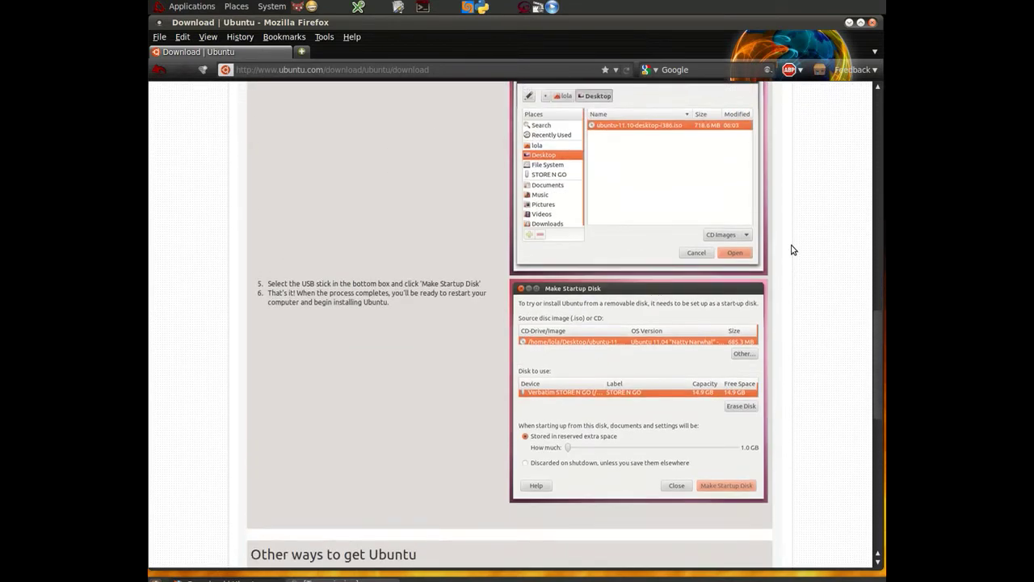
pyautogui.scroll(13, 792, 250)
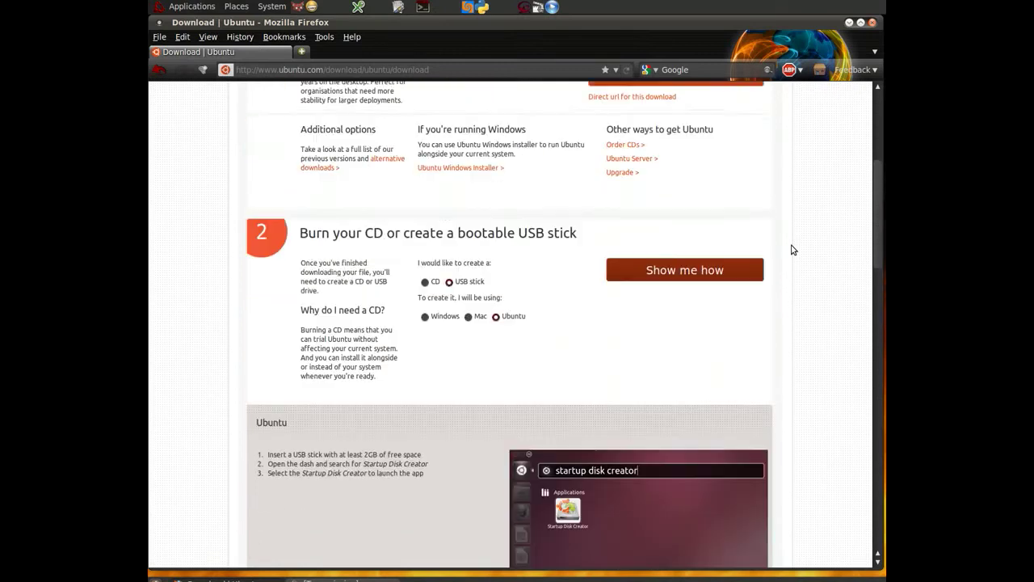
pyautogui.scroll(6, 792, 250)
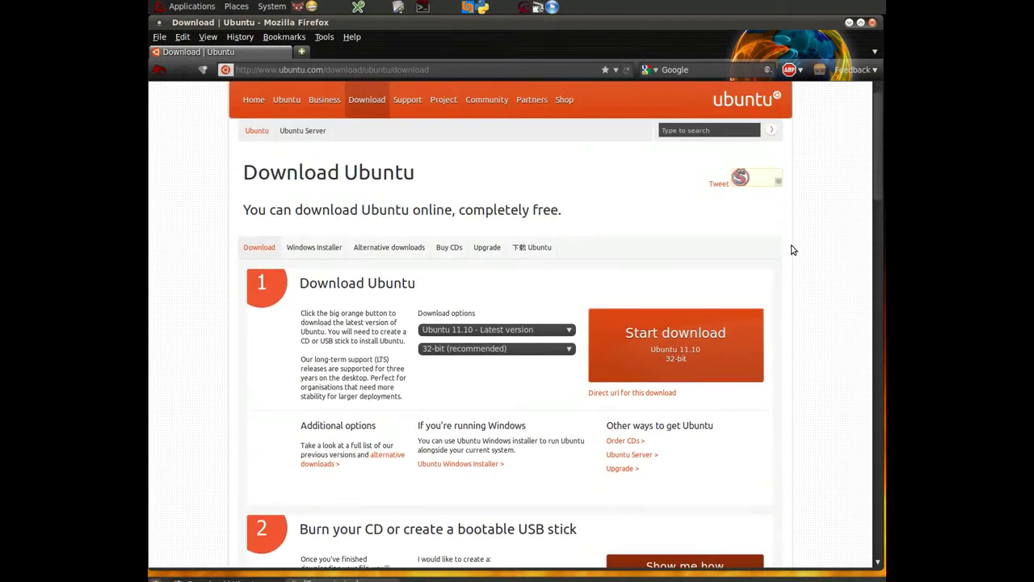
# Step: Minimize Firefox and launch Startup Disk Creator from System > Administration
pyautogui.click(849, 23)
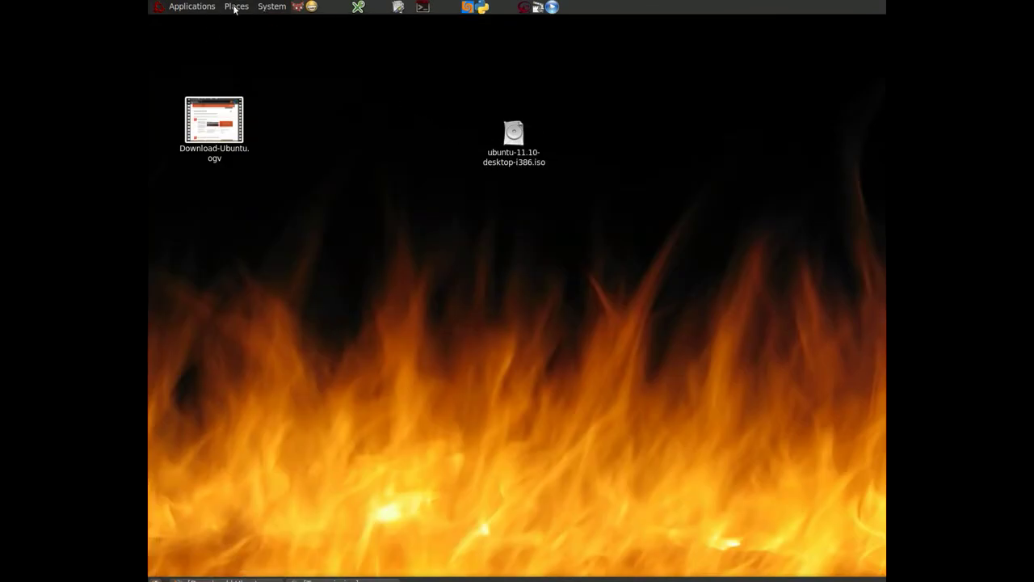
pyautogui.click(203, 8)
pyautogui.moveTo(203, 27)
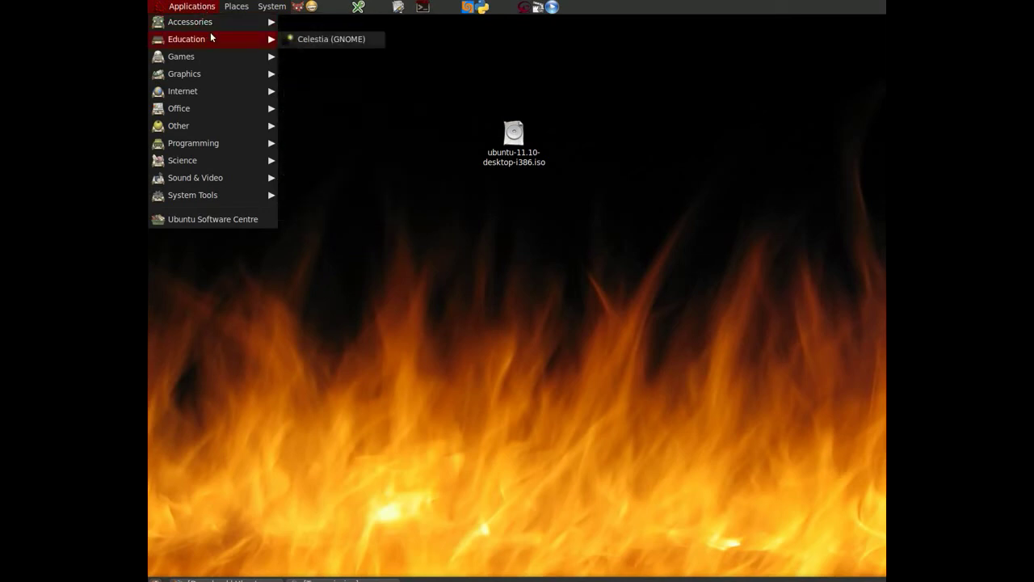
pyautogui.moveTo(273, 7)
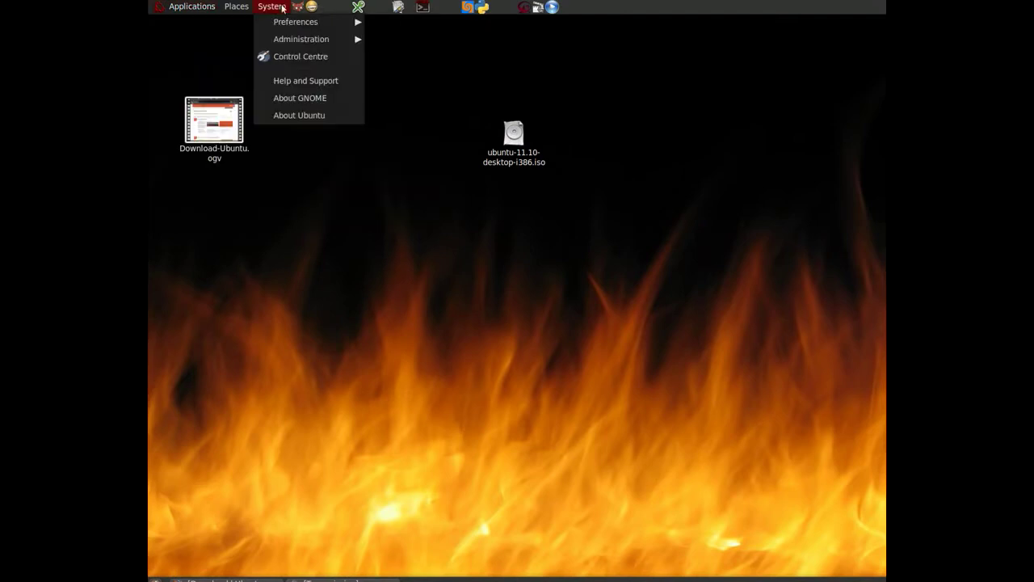
pyautogui.moveTo(281, 40)
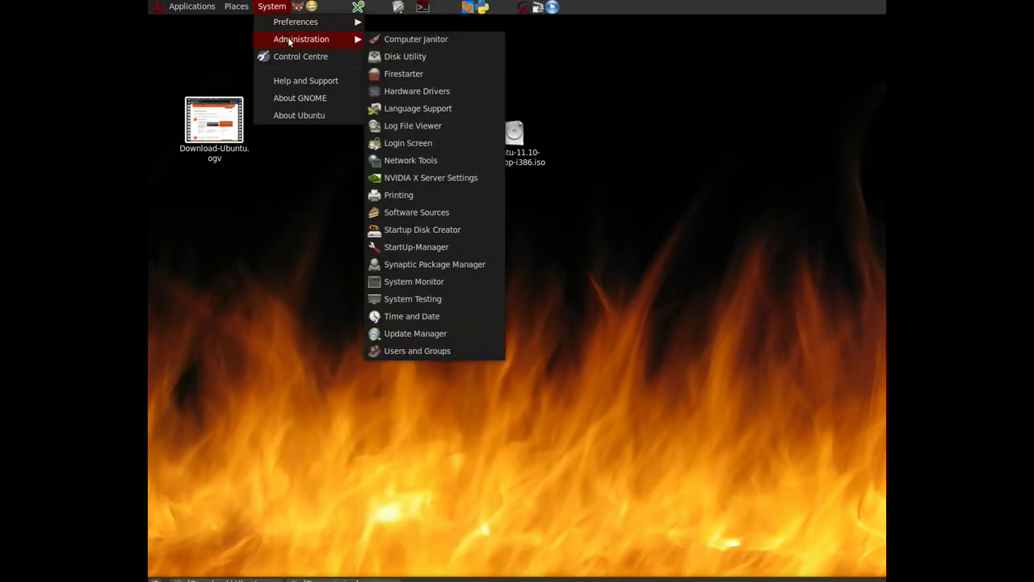
pyautogui.click(395, 230)
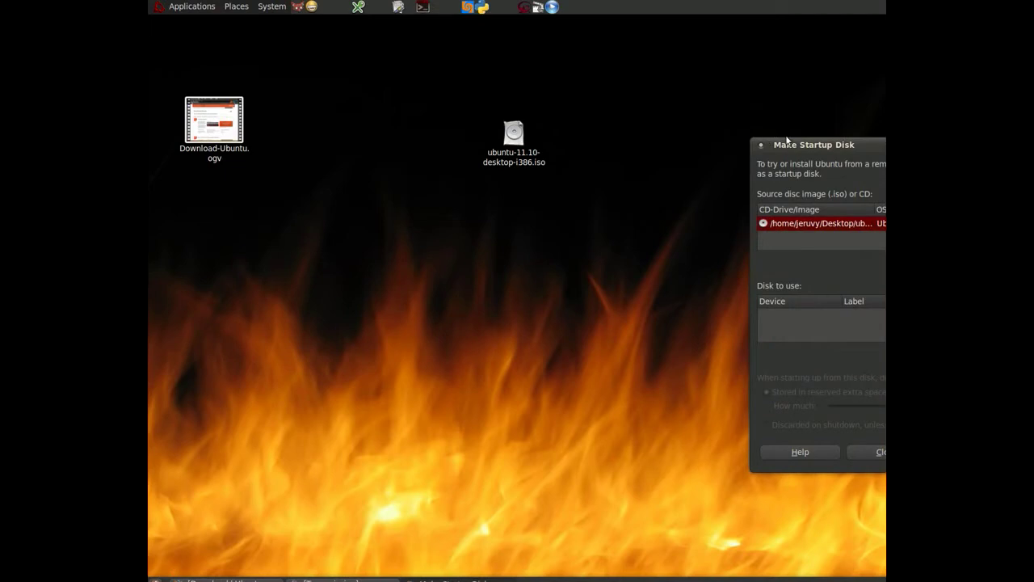
# Step: Drag the Make Startup Disk window to the centre of the screen
pyautogui.moveTo(787, 140); pyautogui.dragTo(886, 139)
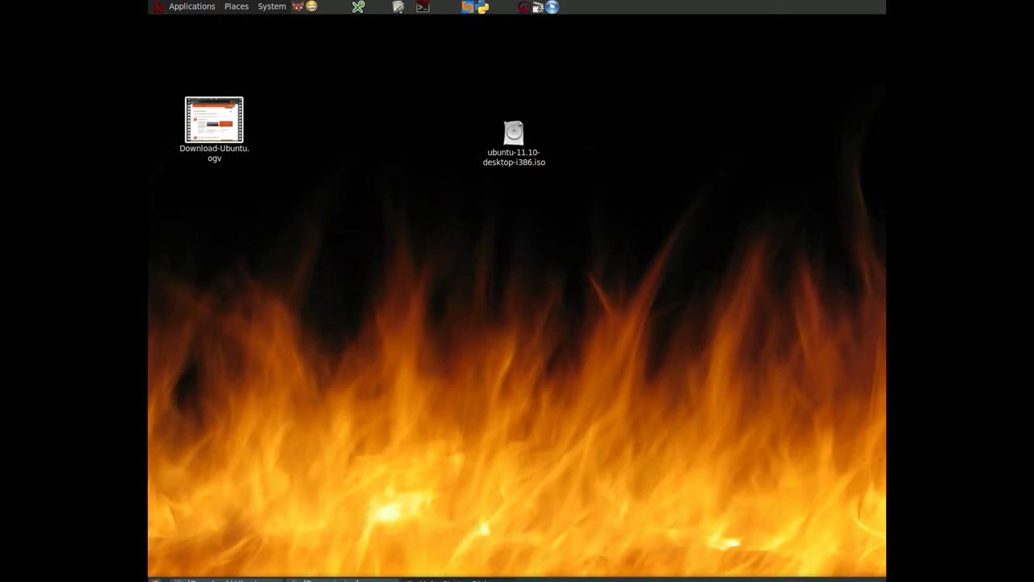
pyautogui.moveTo(848, 84); pyautogui.dragTo(527, 85)
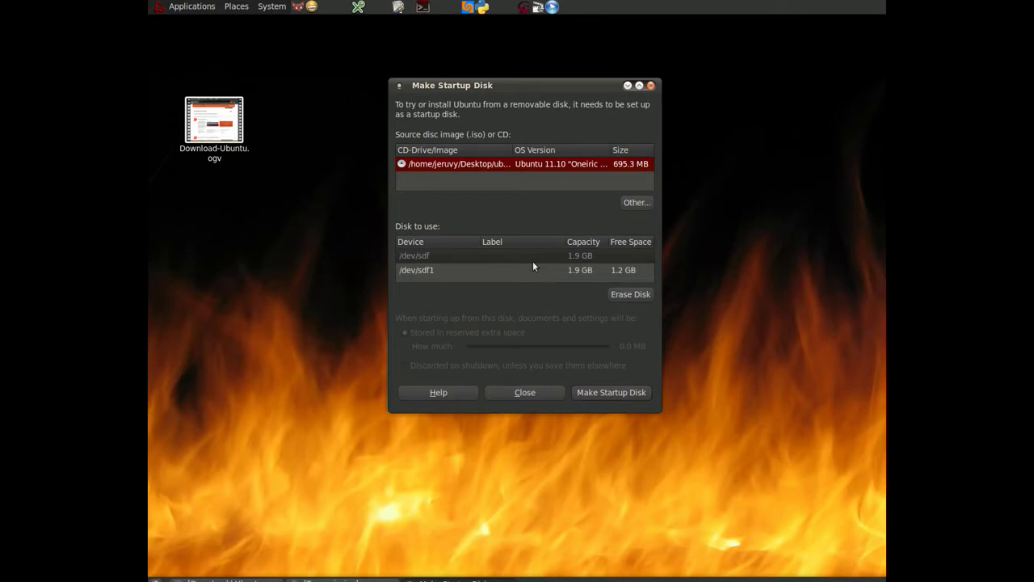
# Step: Select the whole /dev/sdf disk as the target under Disk to use
pyautogui.click(525, 256)
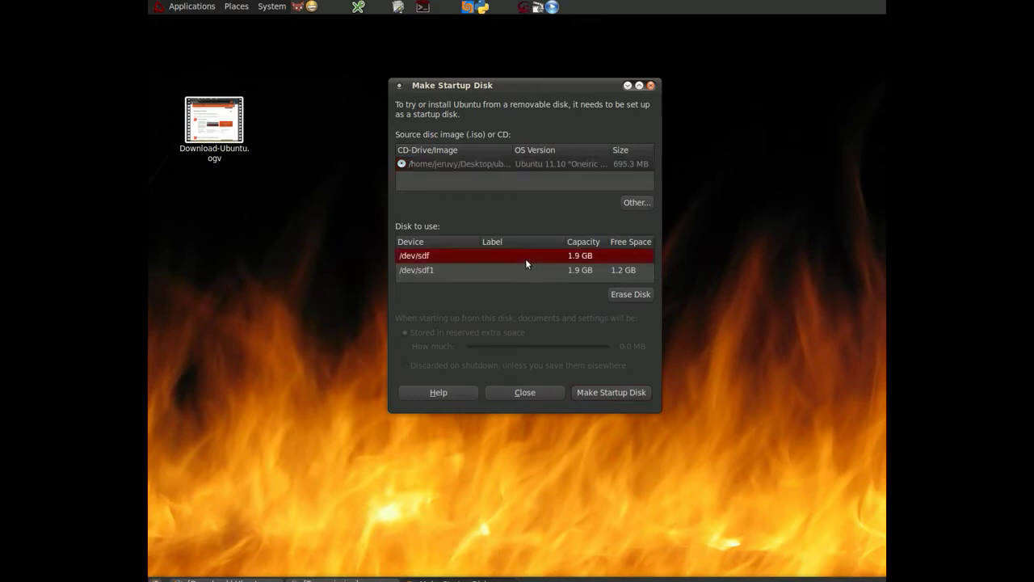
pyautogui.click(440, 273)
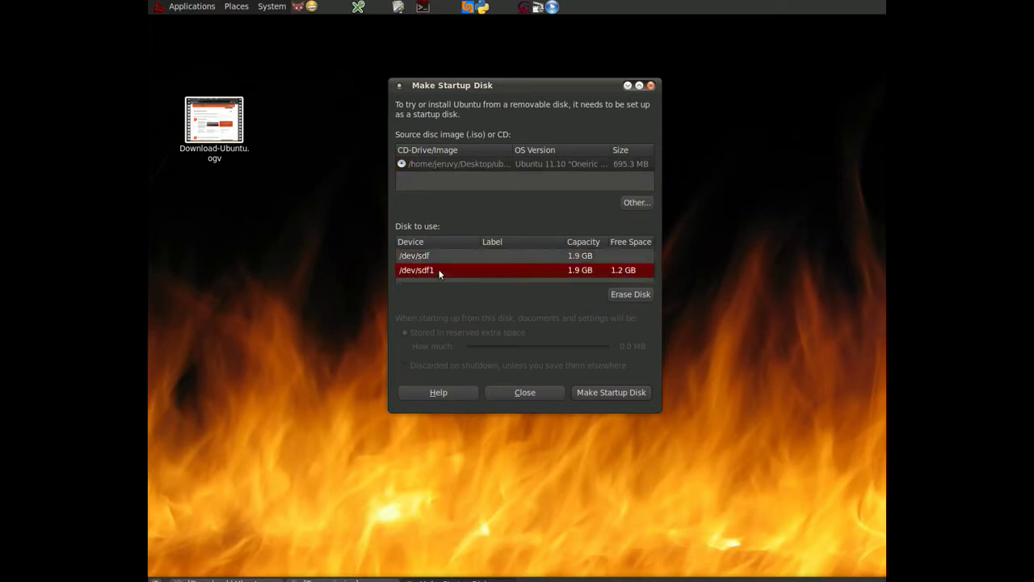
pyautogui.click(617, 254)
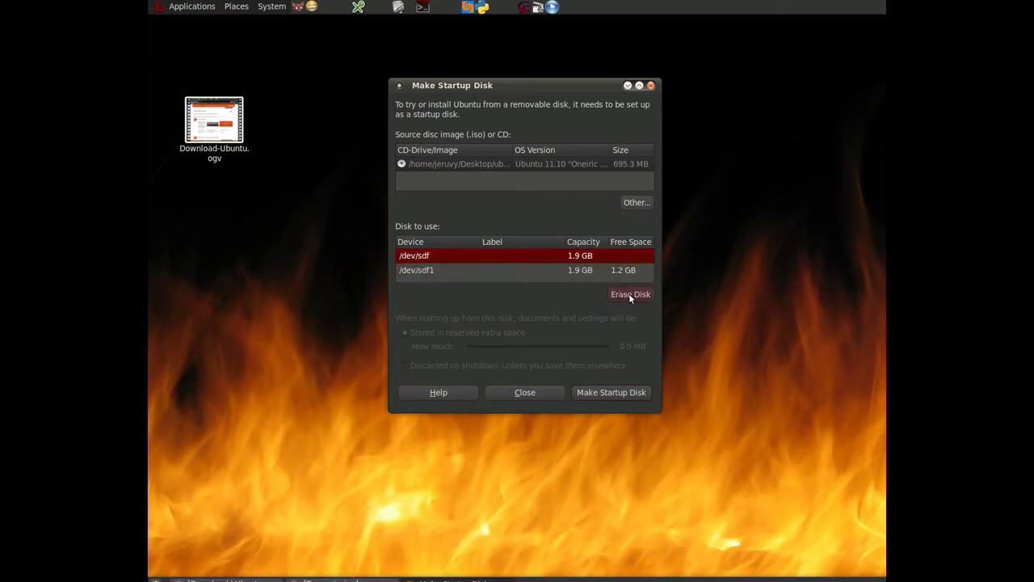
# Step: Erase the /dev/sdf disk, authorizing it with the account password
pyautogui.click(629, 295)
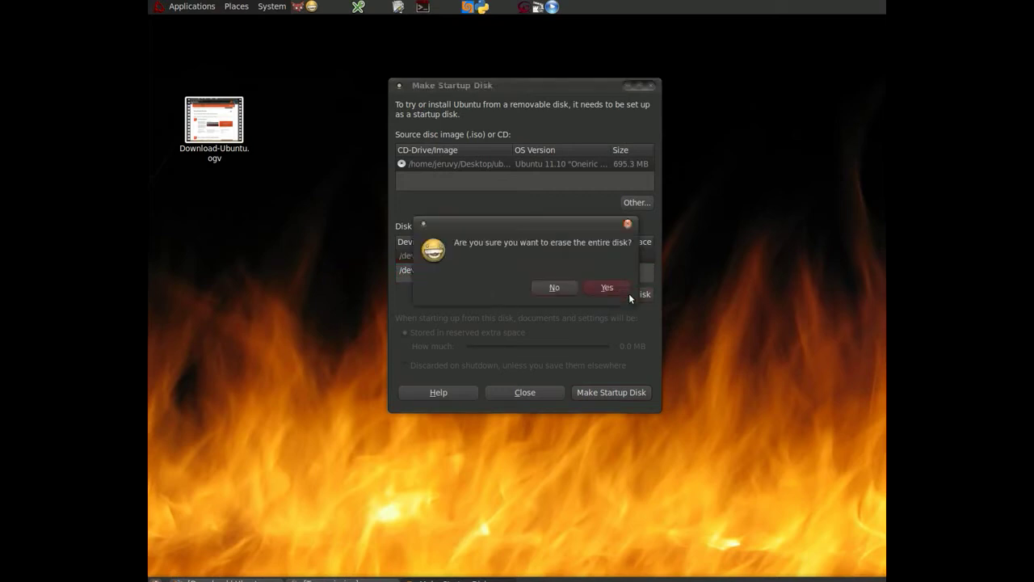
pyautogui.click(615, 291)
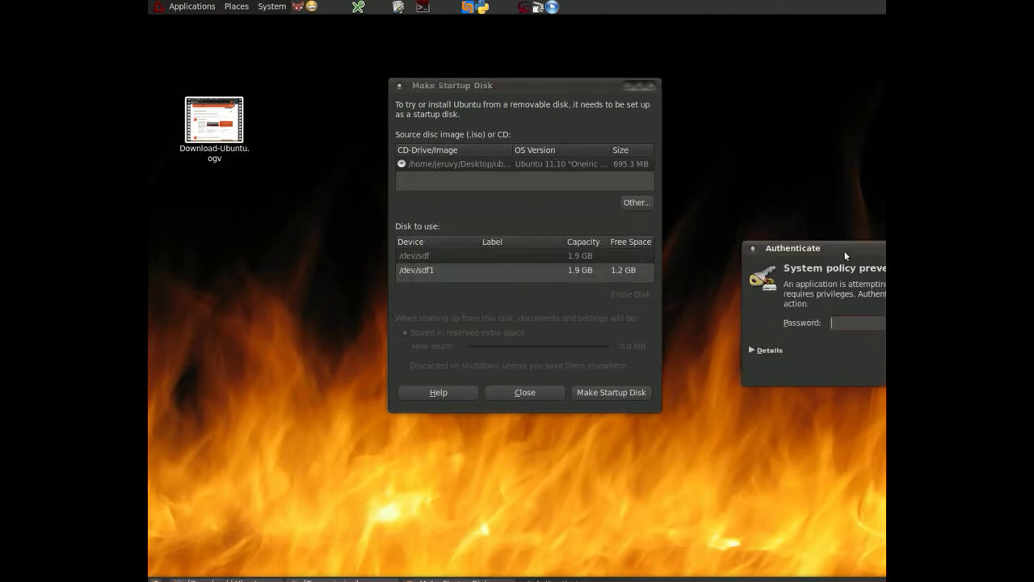
pyautogui.moveTo(845, 249); pyautogui.dragTo(482, 146)
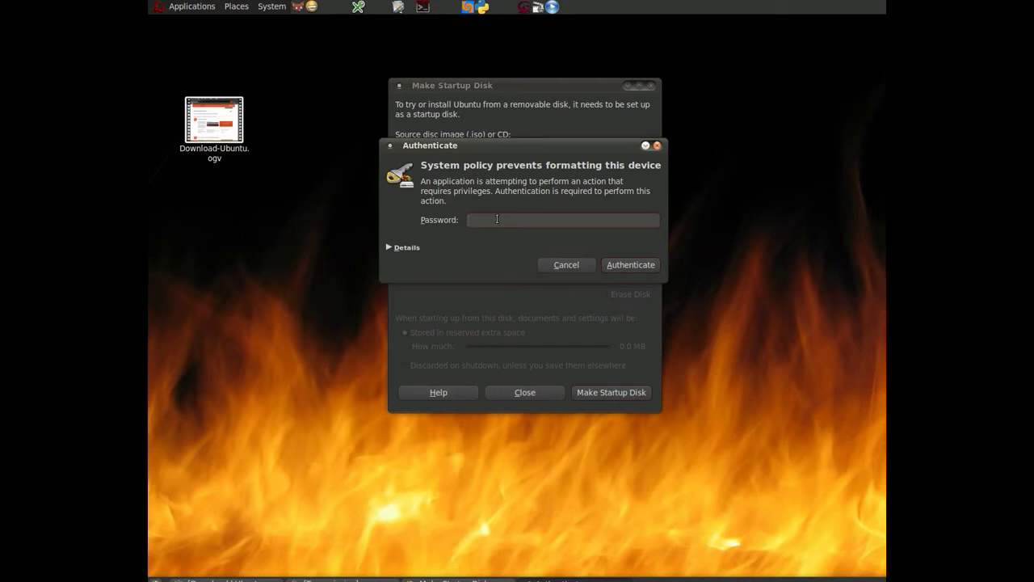
pyautogui.write('•••••••')
pyautogui.click(650, 264)
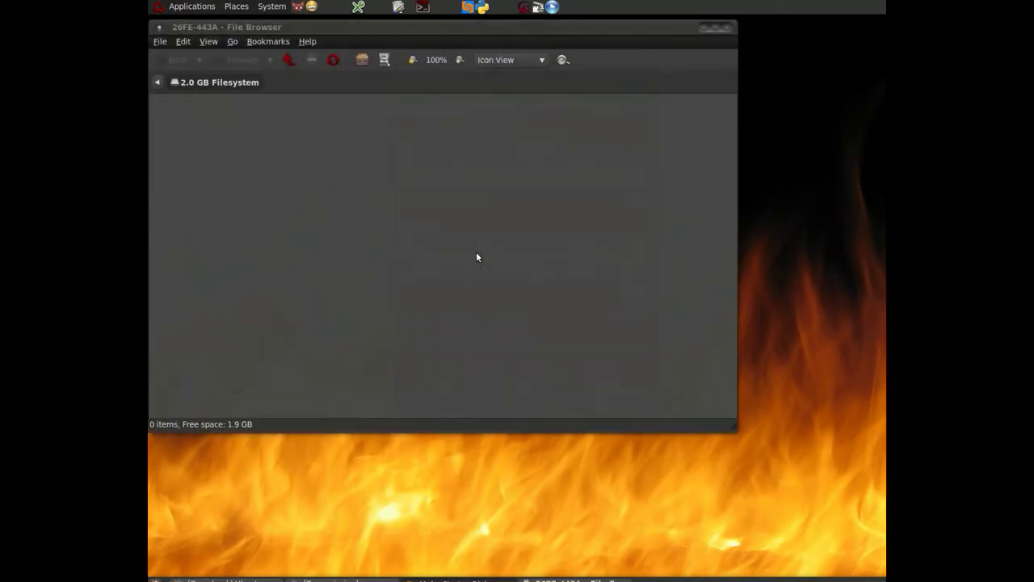
# Step: Close the empty stick window, then pick the Ubuntu 11.10 image as source and /dev/sdf1 as target
pyautogui.click(727, 29)
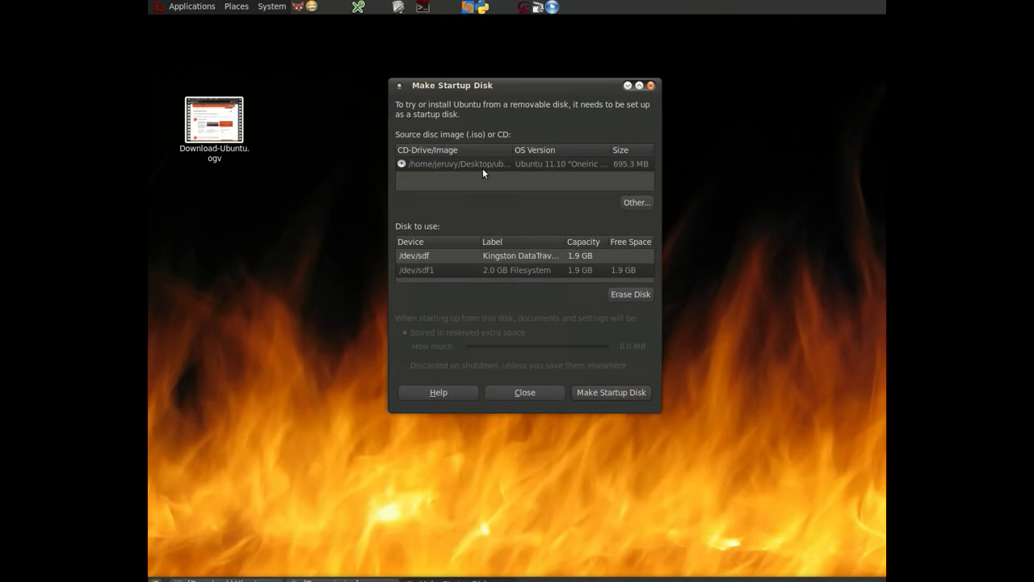
pyautogui.click(569, 271)
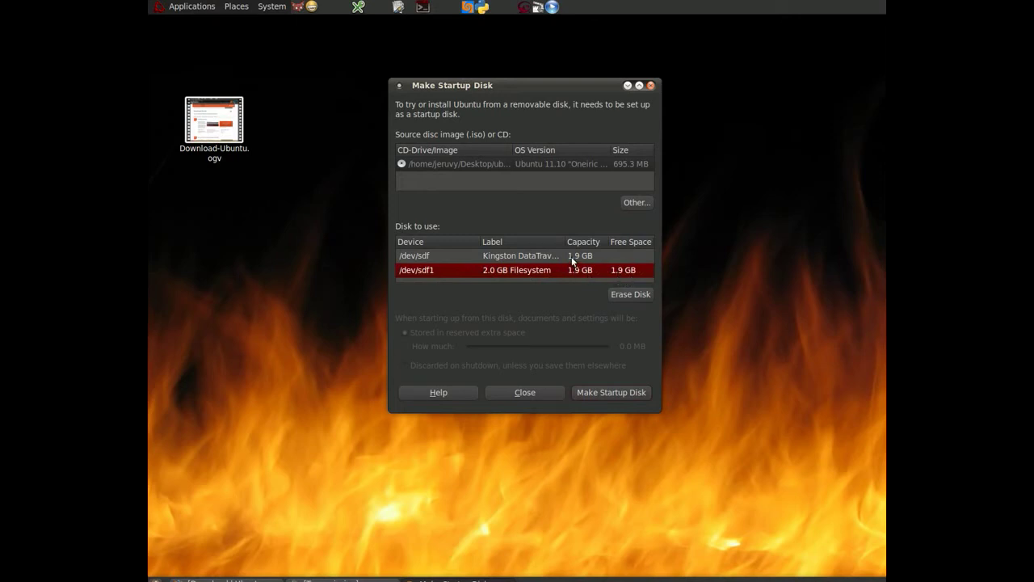
pyautogui.click(436, 257)
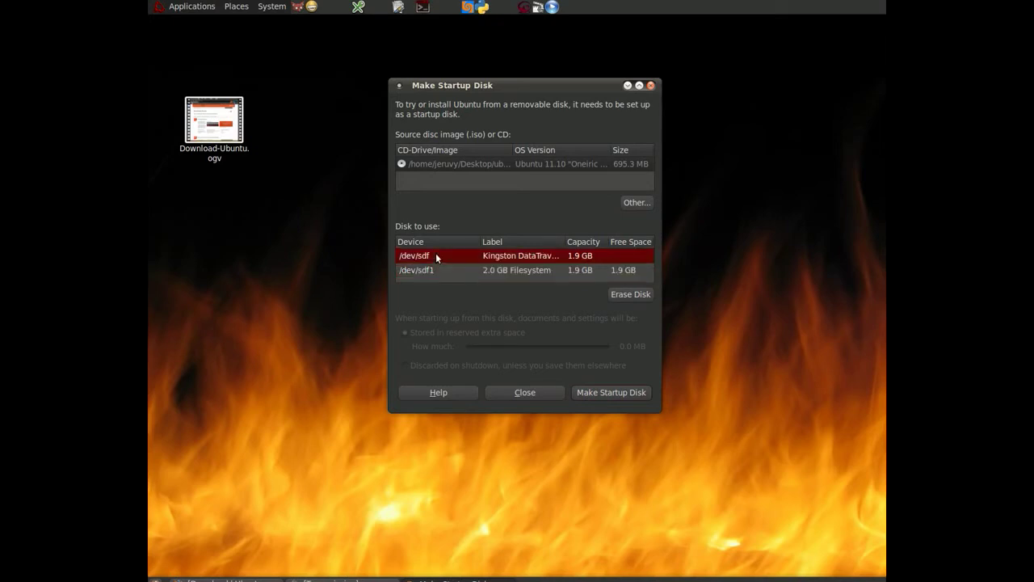
pyautogui.click(450, 166)
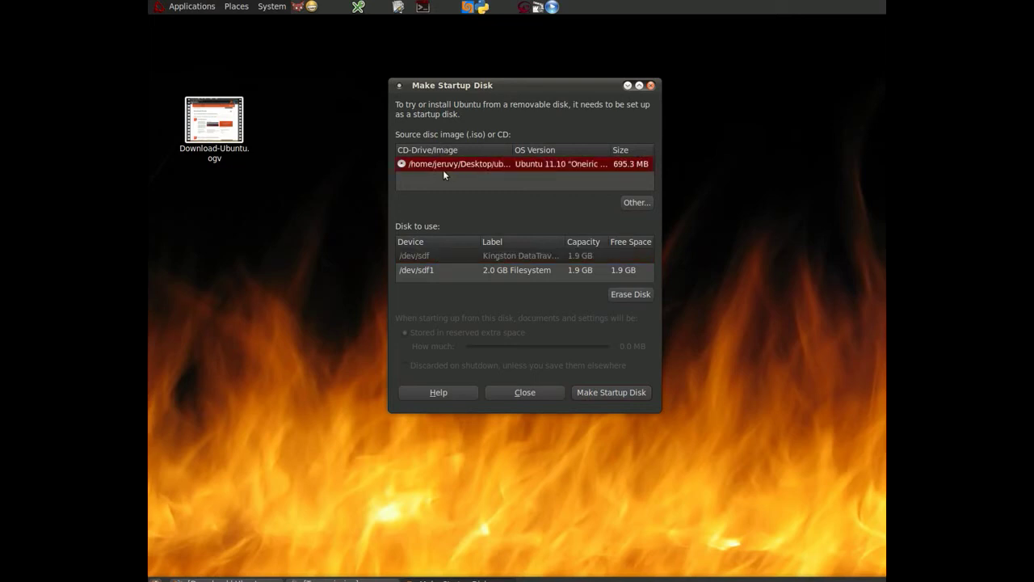
pyautogui.click(445, 253)
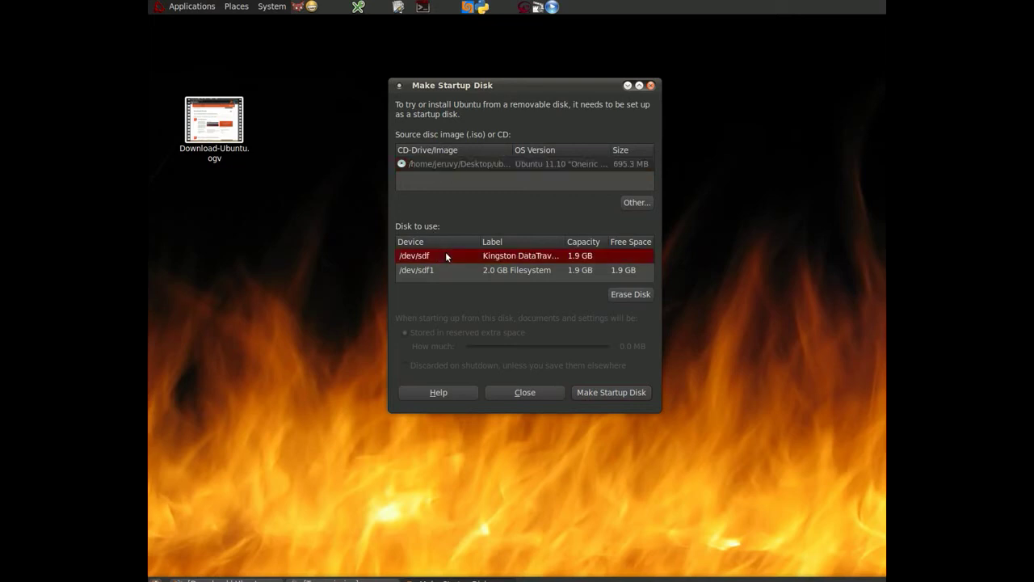
pyautogui.click(430, 268)
pyautogui.click(437, 257)
pyautogui.click(420, 163)
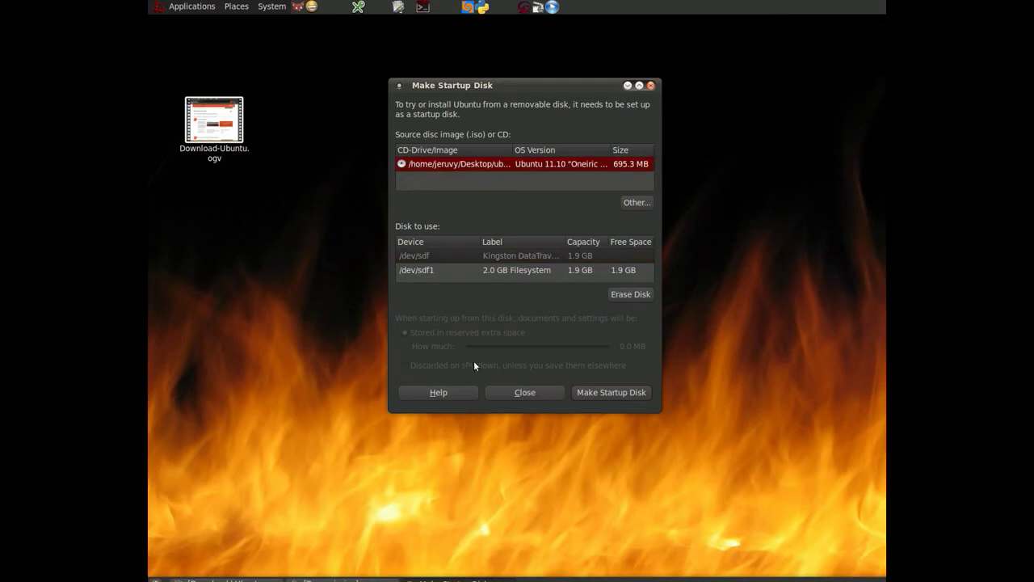
pyautogui.click(530, 271)
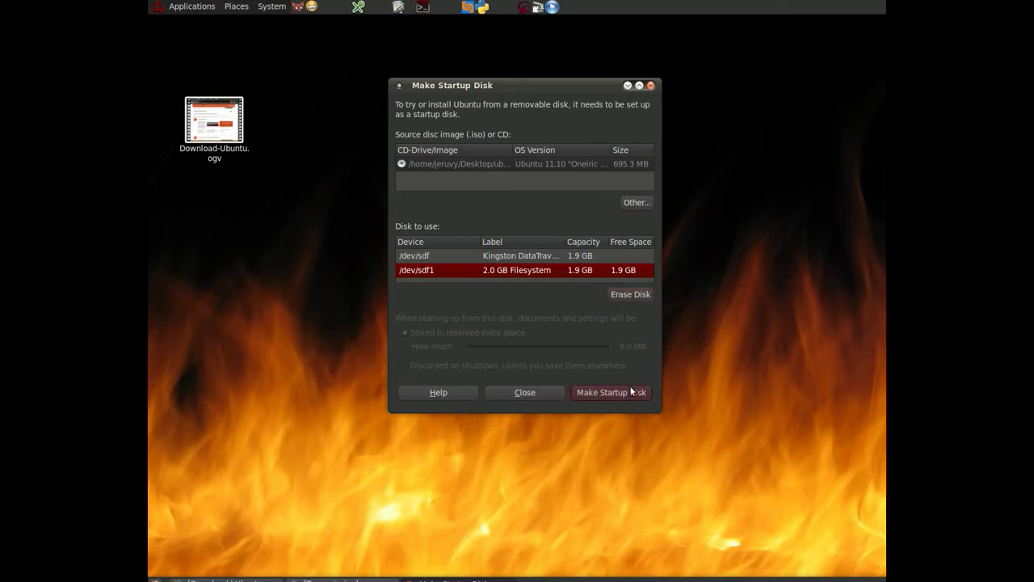
# Step: With the Ubuntu 11.10 image and /dev/sdf1 selected, start Make Startup Disk
pyautogui.click(487, 166)
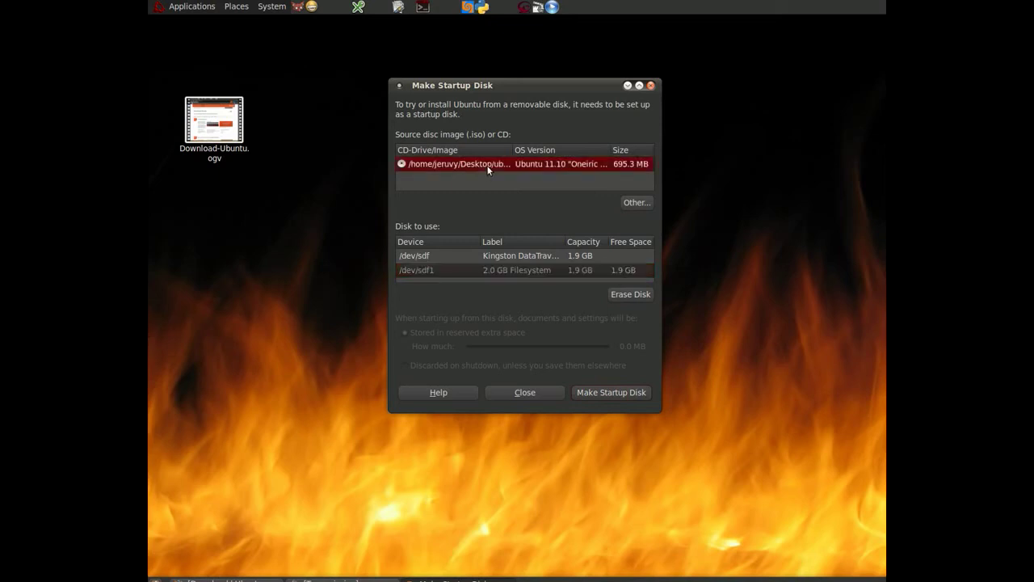
pyautogui.click(488, 268)
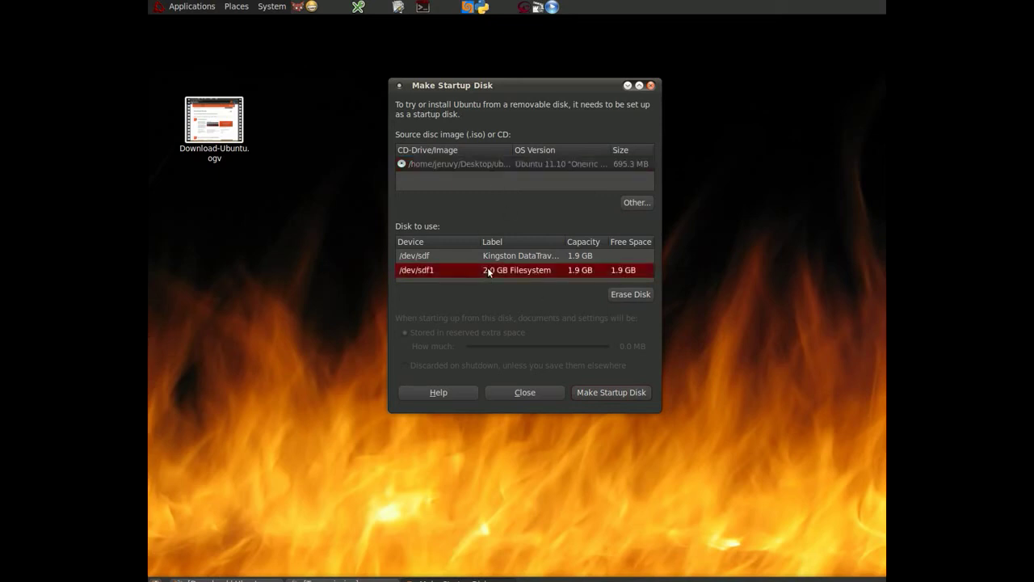
pyautogui.click(485, 253)
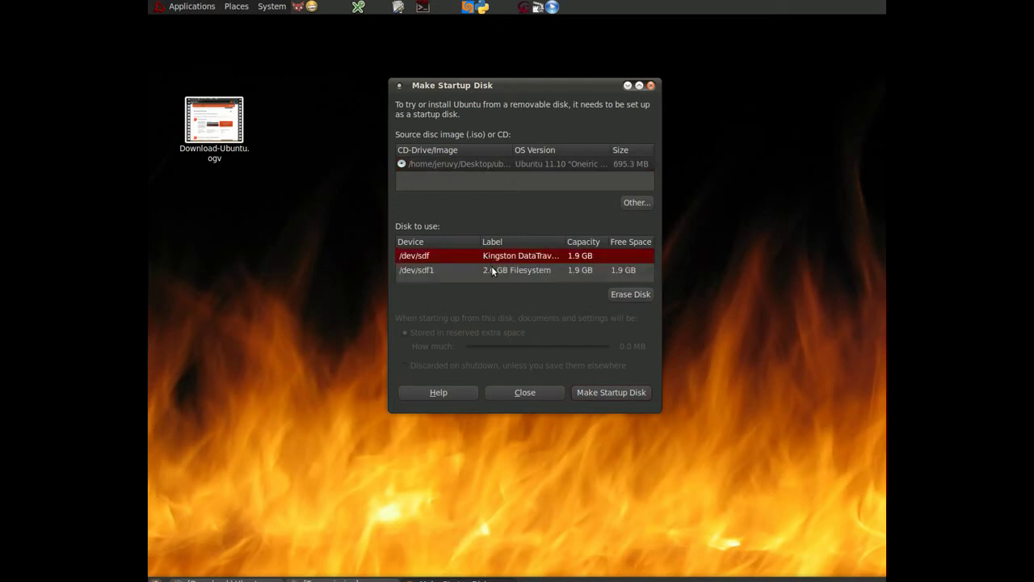
pyautogui.click(492, 269)
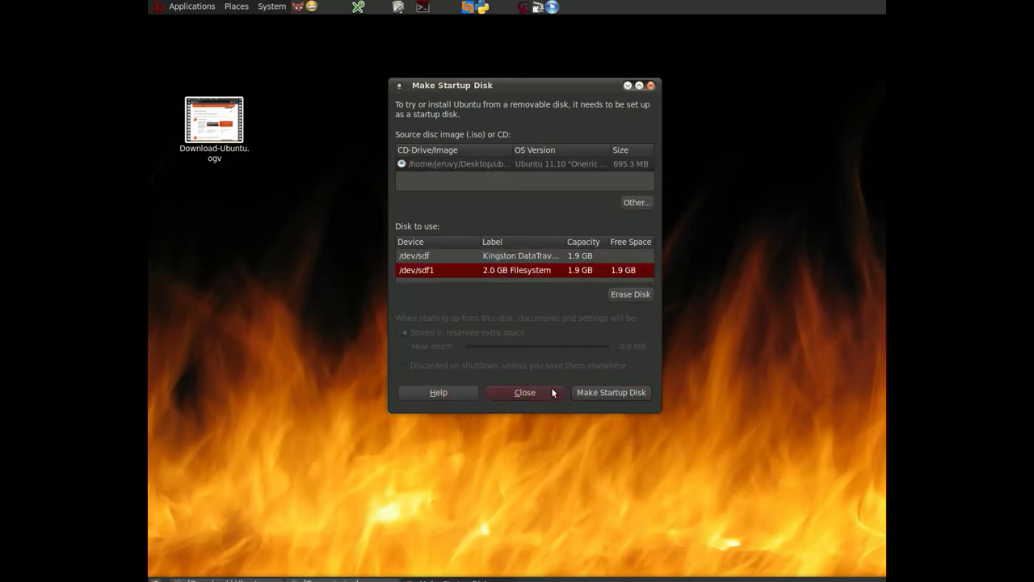
pyautogui.click(580, 393)
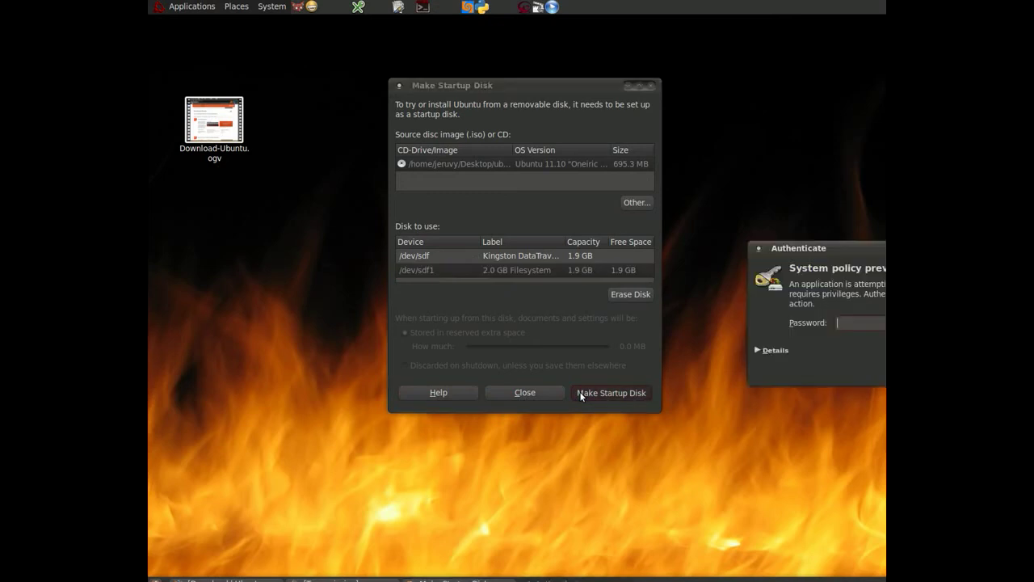
# Step: Authorize mounting the stick and installing the bootloader with the account password
pyautogui.moveTo(810, 248); pyautogui.dragTo(458, 189)
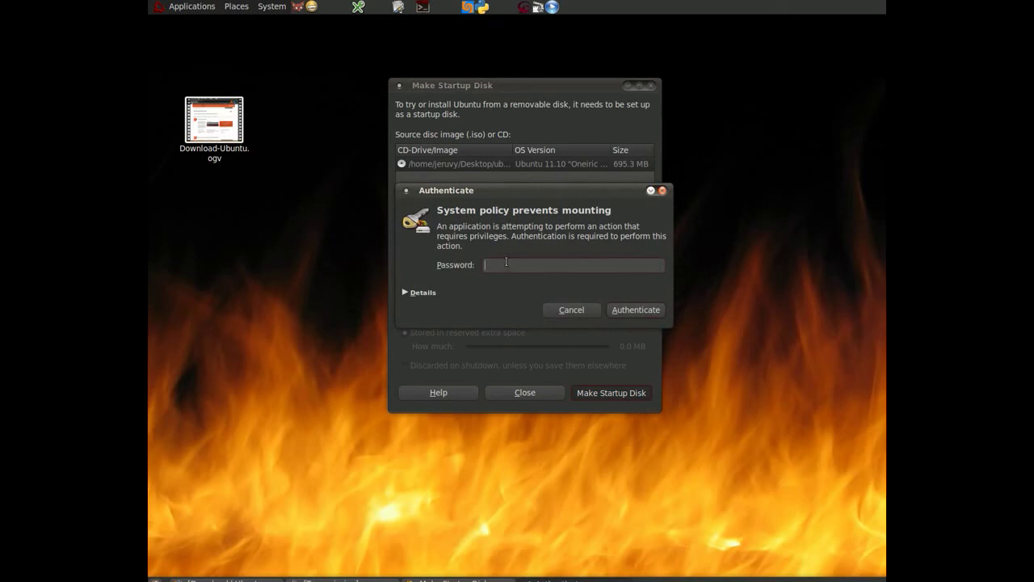
pyautogui.write('•••••••')
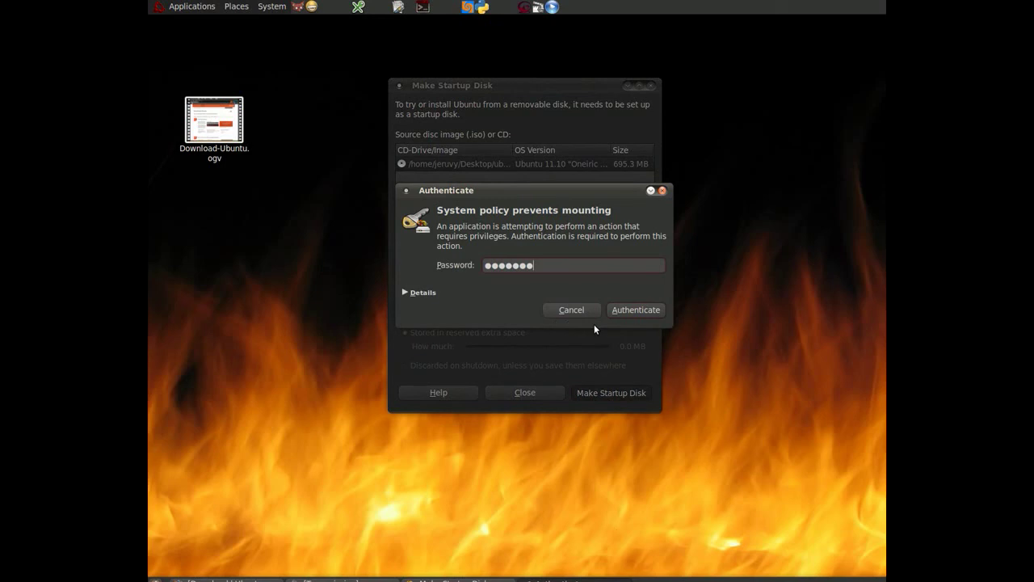
pyautogui.click(617, 315)
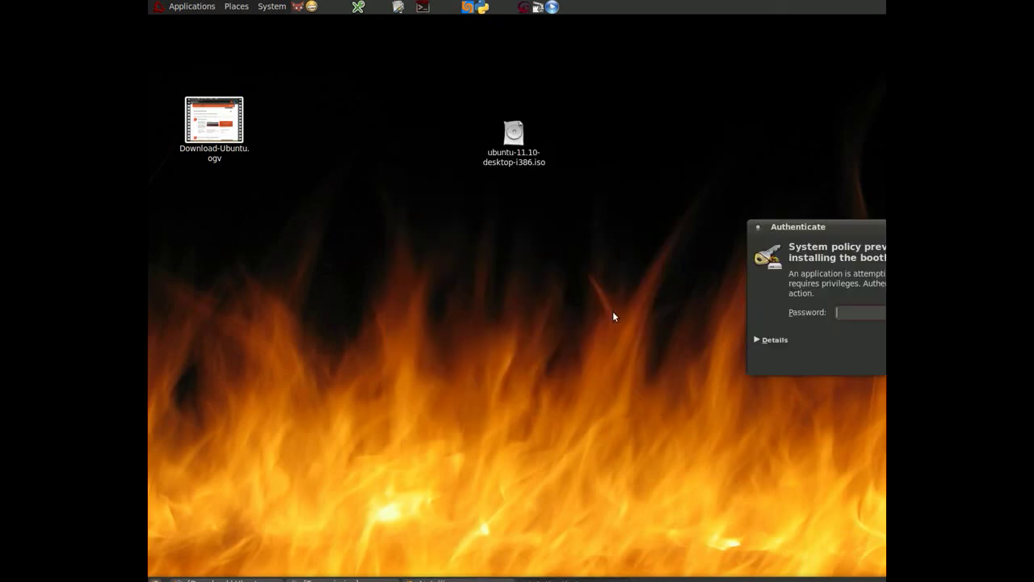
pyautogui.moveTo(870, 225); pyautogui.dragTo(688, 221)
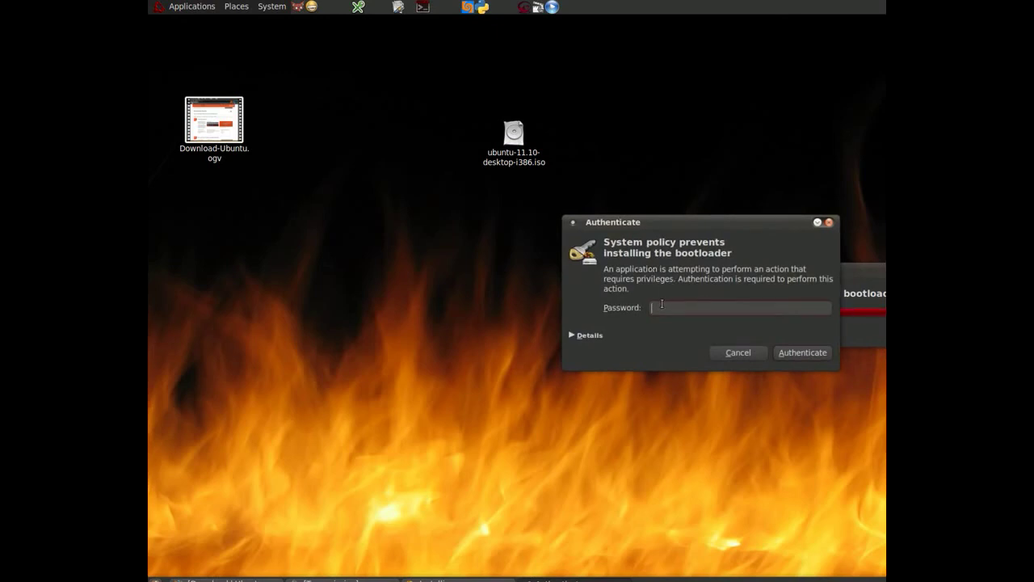
pyautogui.write('*******')
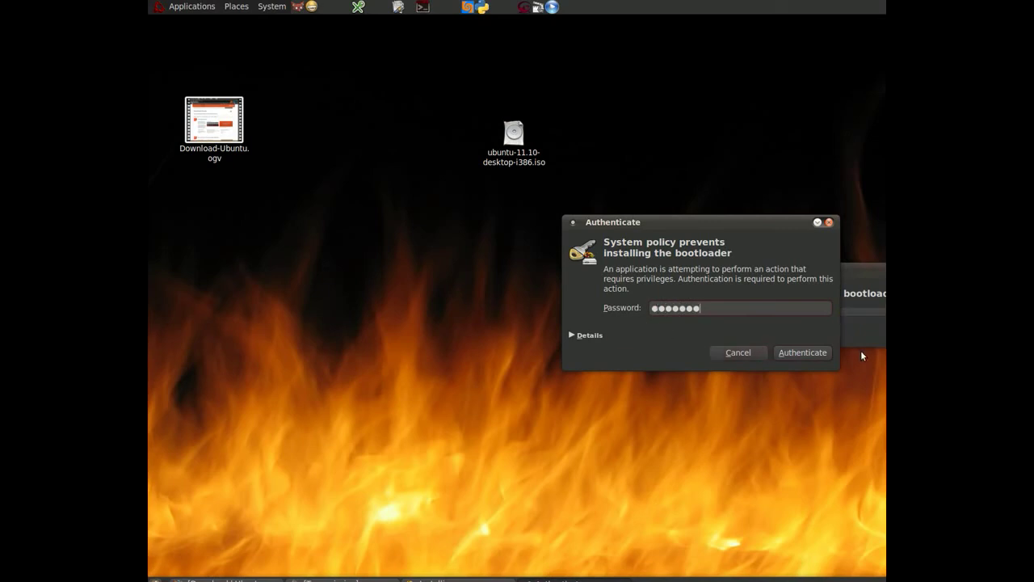
pyautogui.click(814, 354)
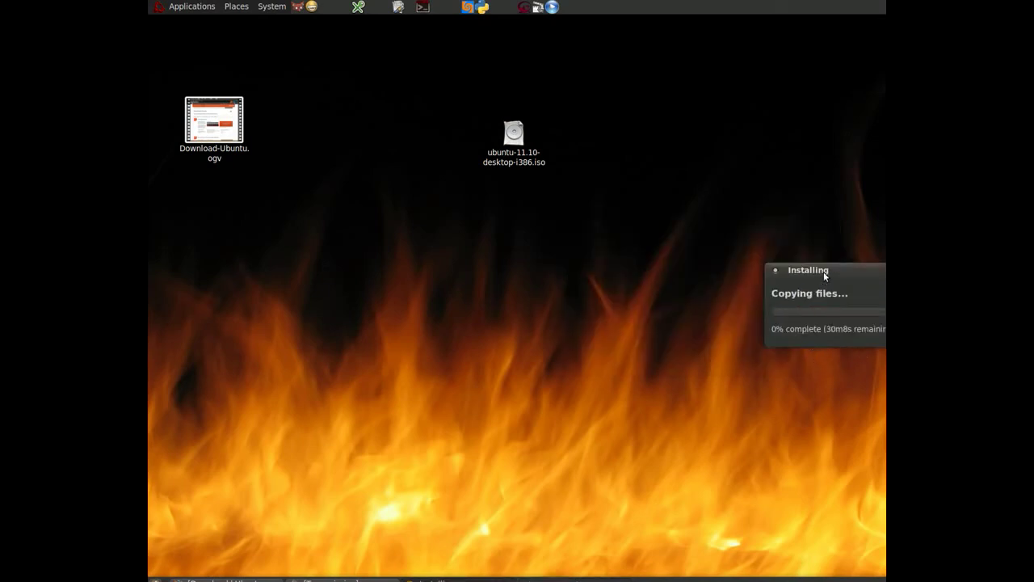
# Step: Drag the Installing progress window to the screen centre to watch the file copy
pyautogui.moveTo(824, 270); pyautogui.dragTo(588, 226)
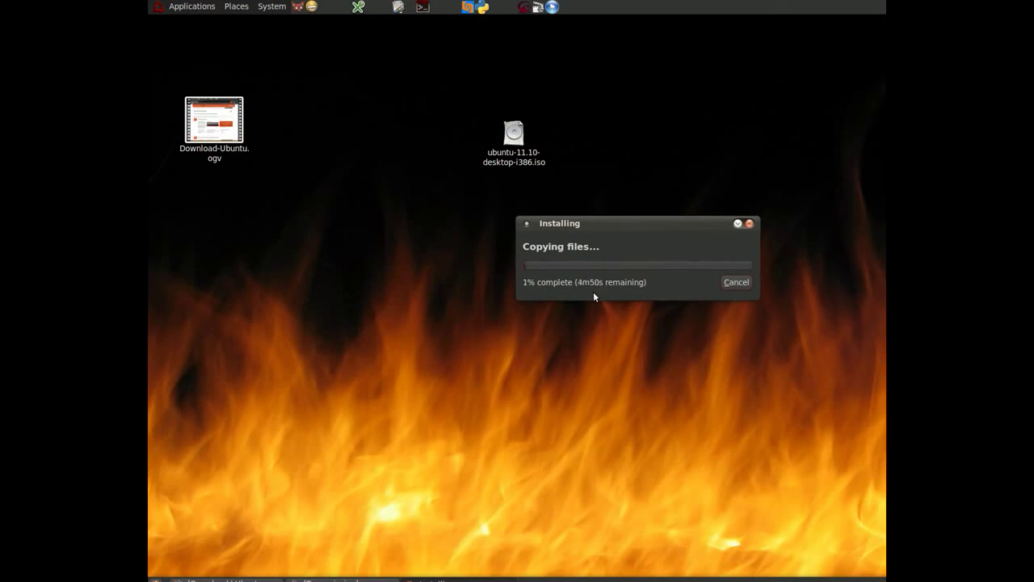